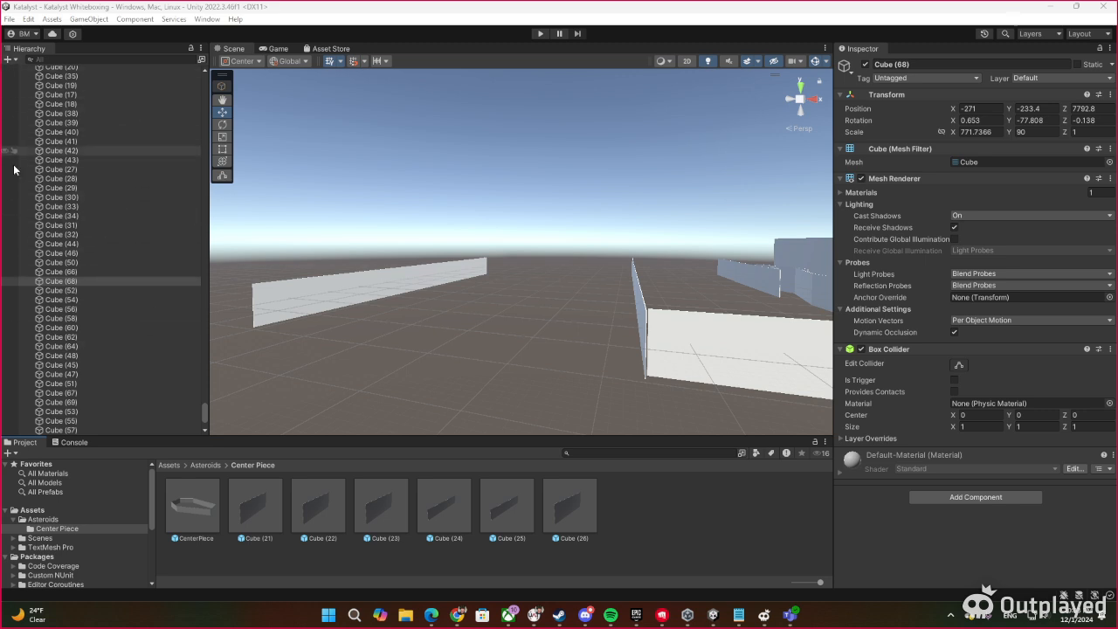
# Examine the start of the scene's object list and the whitebox walls around the level's entrance, including Cube (9)
pyautogui.moveTo(204, 411); pyautogui.dragTo(194, 77)
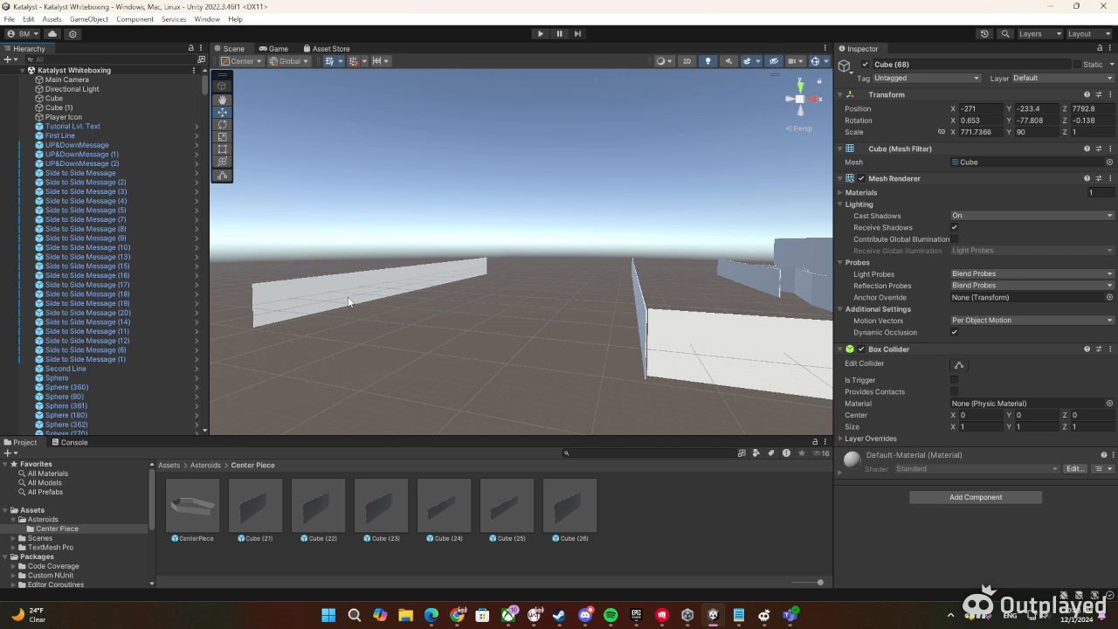
pyautogui.moveTo(383, 359); pyautogui.dragTo(445, 376, button='right')
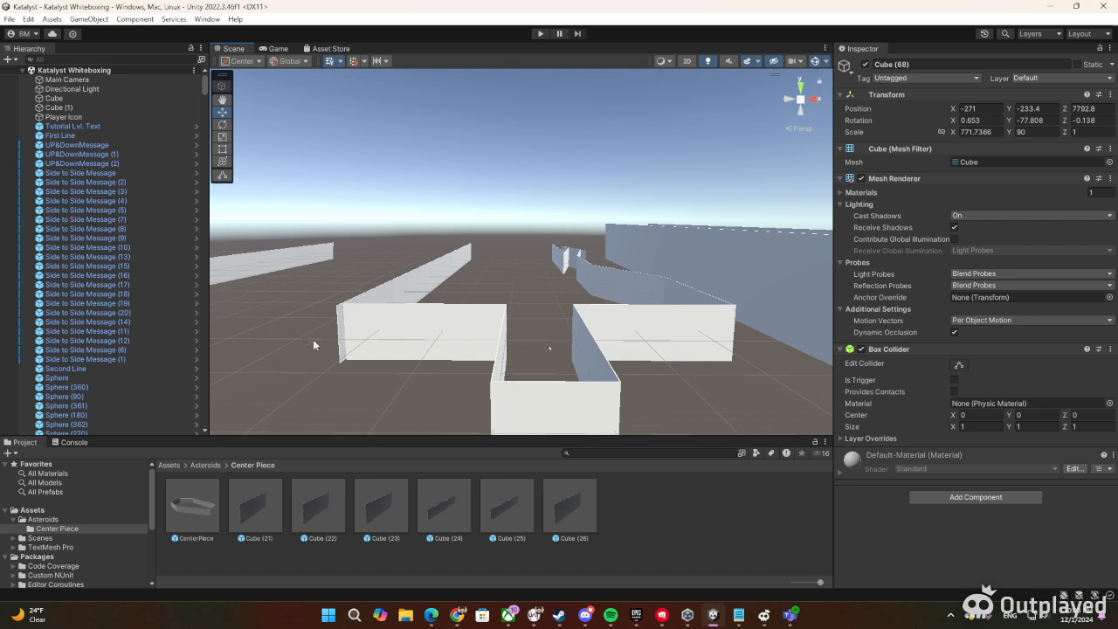
pyautogui.click(454, 322)
pyautogui.moveTo(452, 288); pyautogui.dragTo(456, 304, button='right')
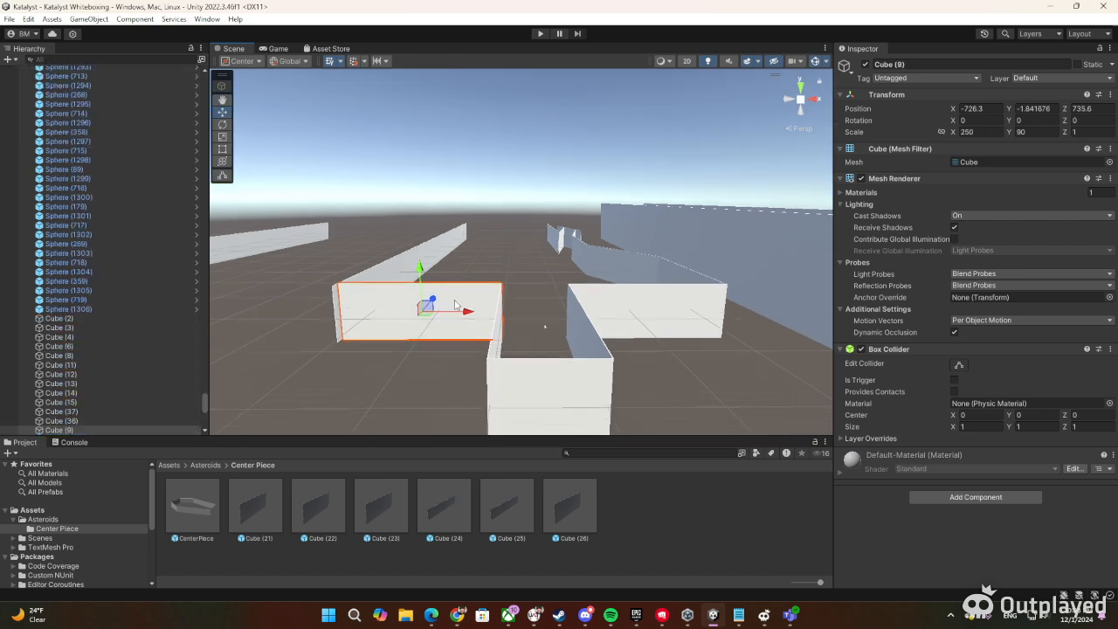
pyautogui.moveTo(528, 237); pyautogui.dragTo(550, 275, button='right')
pyautogui.press('e')
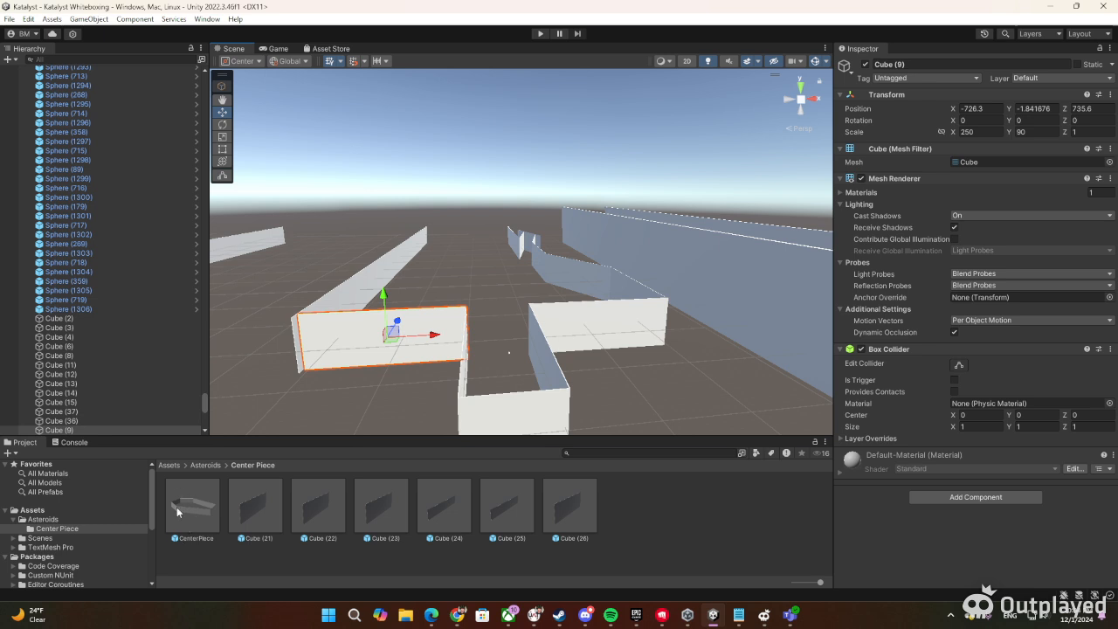
pyautogui.moveTo(491, 289); pyautogui.dragTo(320, 280, button='right')
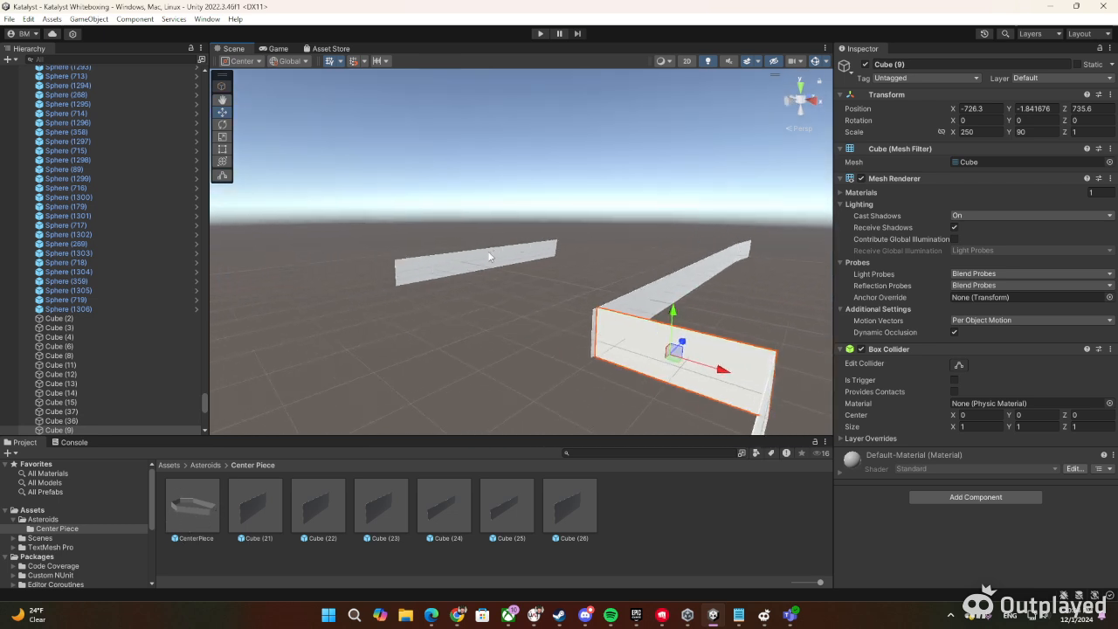
pyautogui.moveTo(489, 256); pyautogui.dragTo(666, 261, button='right')
# Examine the tutorial corridor along its length, including the asteroid spheres and the floating dialogue messages
pyautogui.moveTo(314, 293); pyautogui.dragTo(597, 271, button='right')
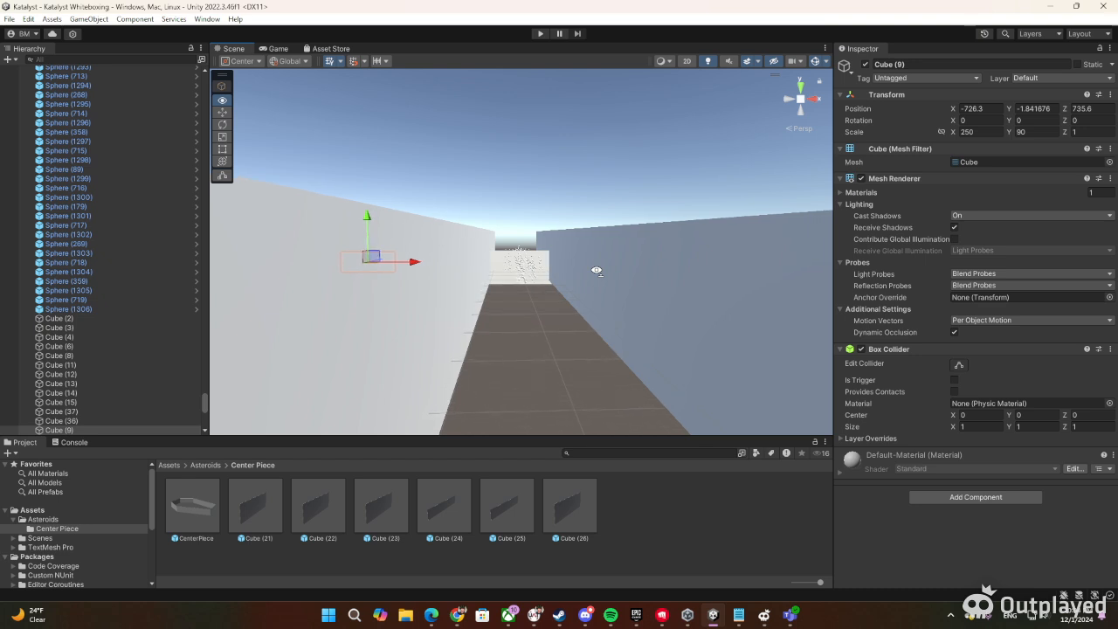
pyautogui.press('w')
pyautogui.moveTo(597, 271); pyautogui.dragTo(583, 273, button='right')
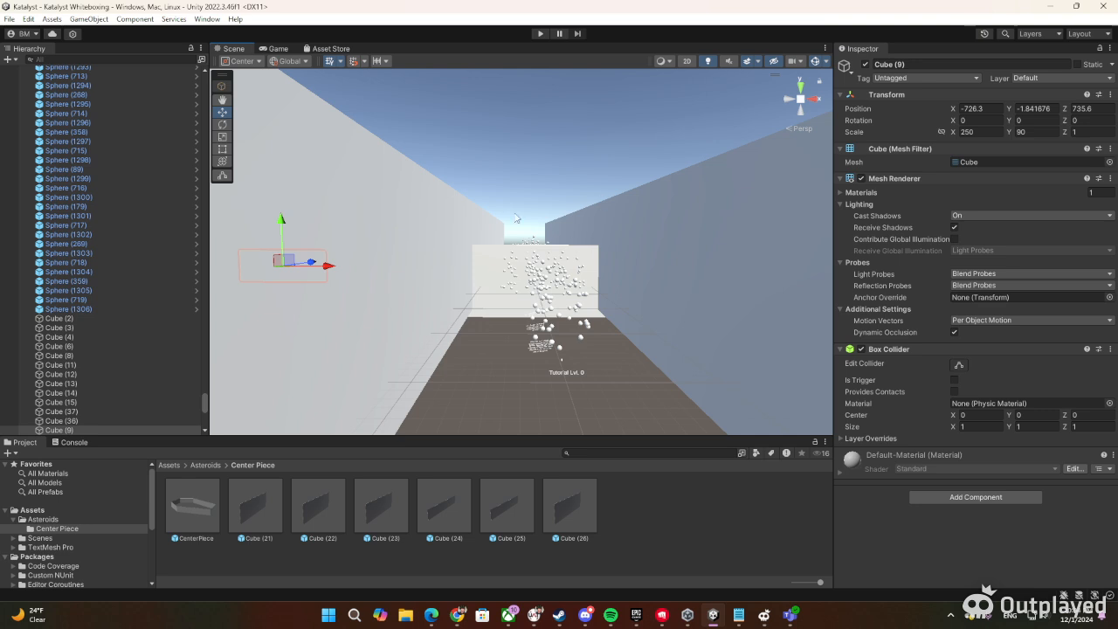
pyautogui.moveTo(501, 215); pyautogui.dragTo(416, 215, button='right')
pyautogui.press('w')
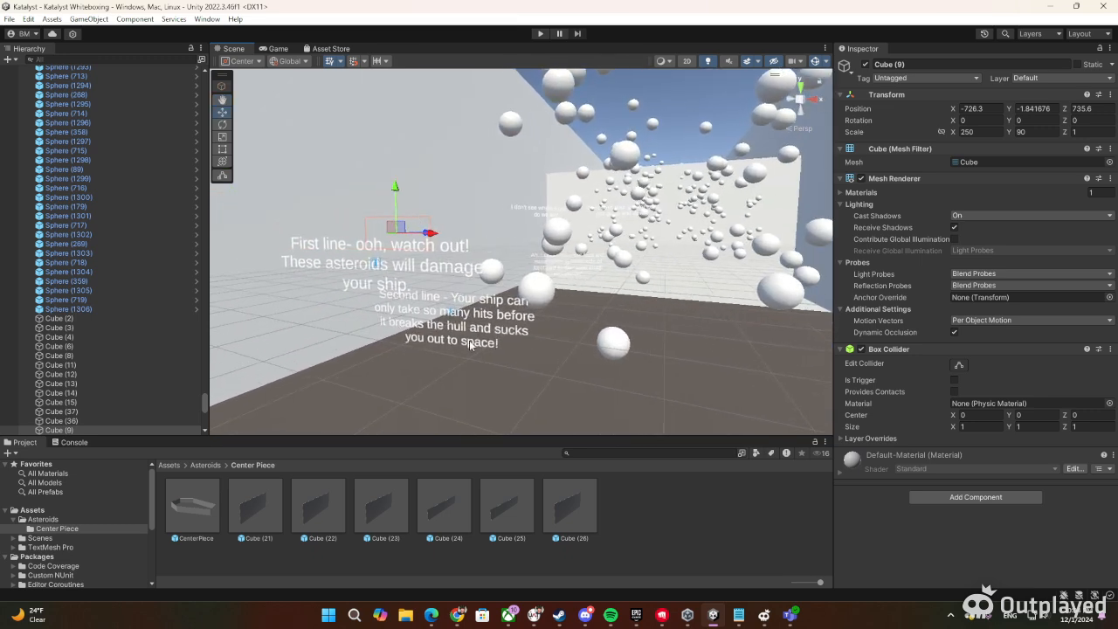
pyautogui.moveTo(470, 345); pyautogui.dragTo(549, 327, button='right')
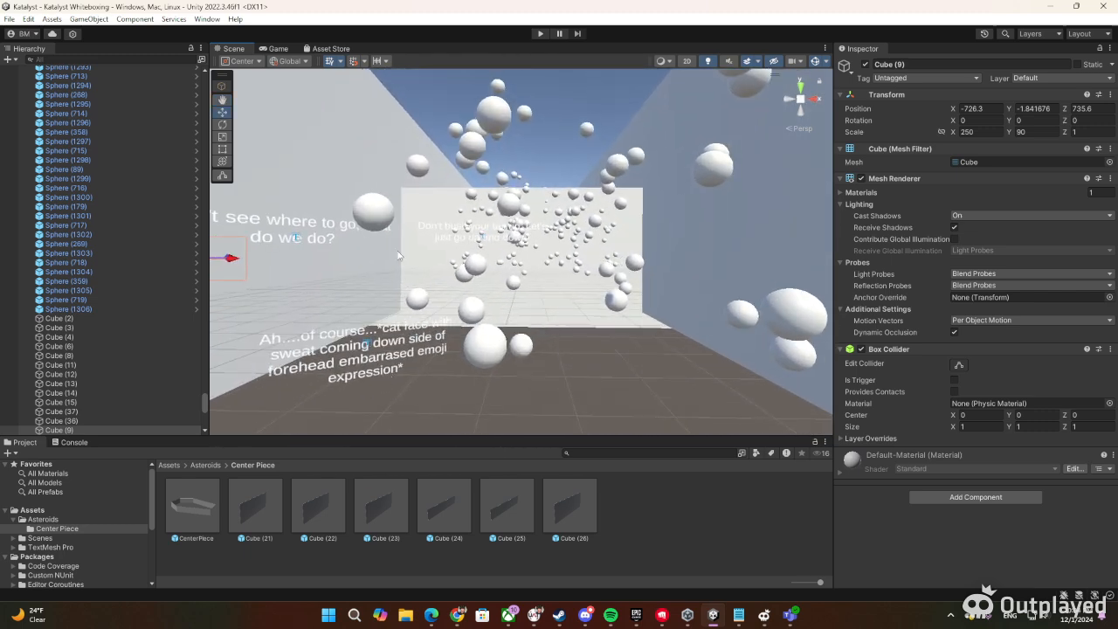
pyautogui.moveTo(484, 254); pyautogui.dragTo(804, 176, button='right')
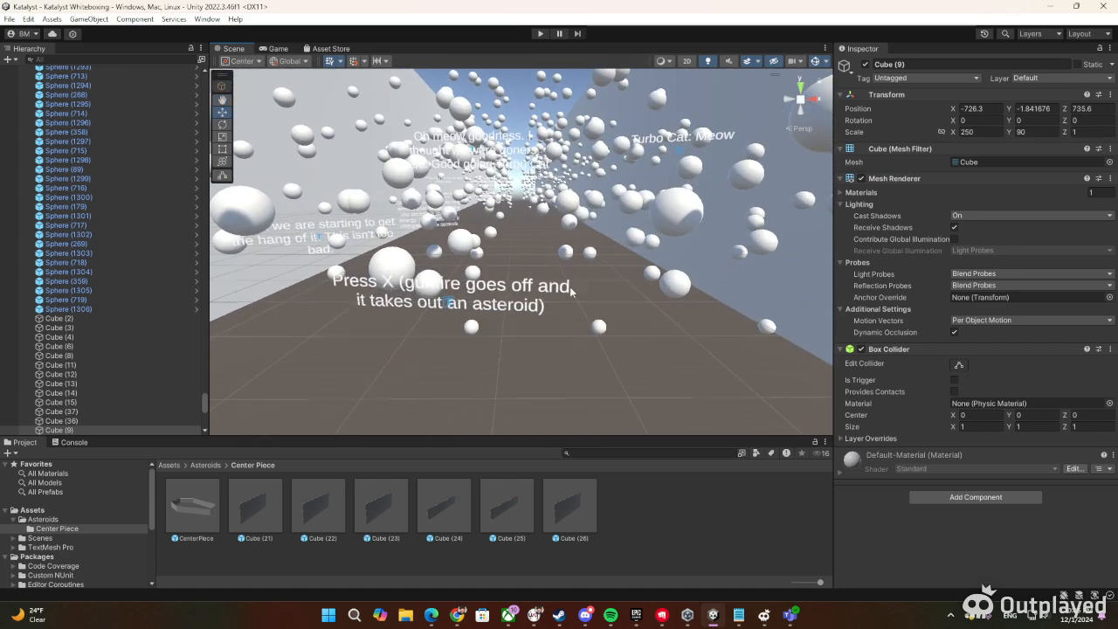
pyautogui.moveTo(539, 340); pyautogui.dragTo(538, 304, button='right')
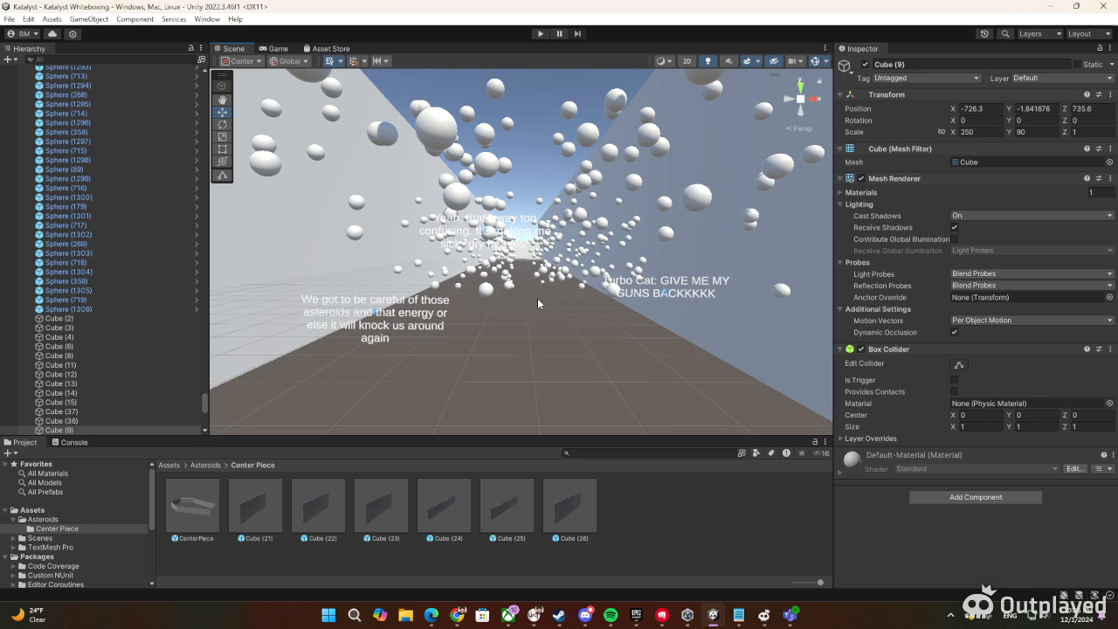
# Frame the entrance wall Cube (9), then select the capsule in the starting corridor and inspect it up close
pyautogui.moveTo(537, 298); pyautogui.dragTo(55, 312, button='right')
pyautogui.press('w')
pyautogui.press('f')
pyautogui.moveTo(562, 232); pyautogui.dragTo(36, 266, button='right')
pyautogui.moveTo(640, 273); pyautogui.dragTo(503, 290, button='right')
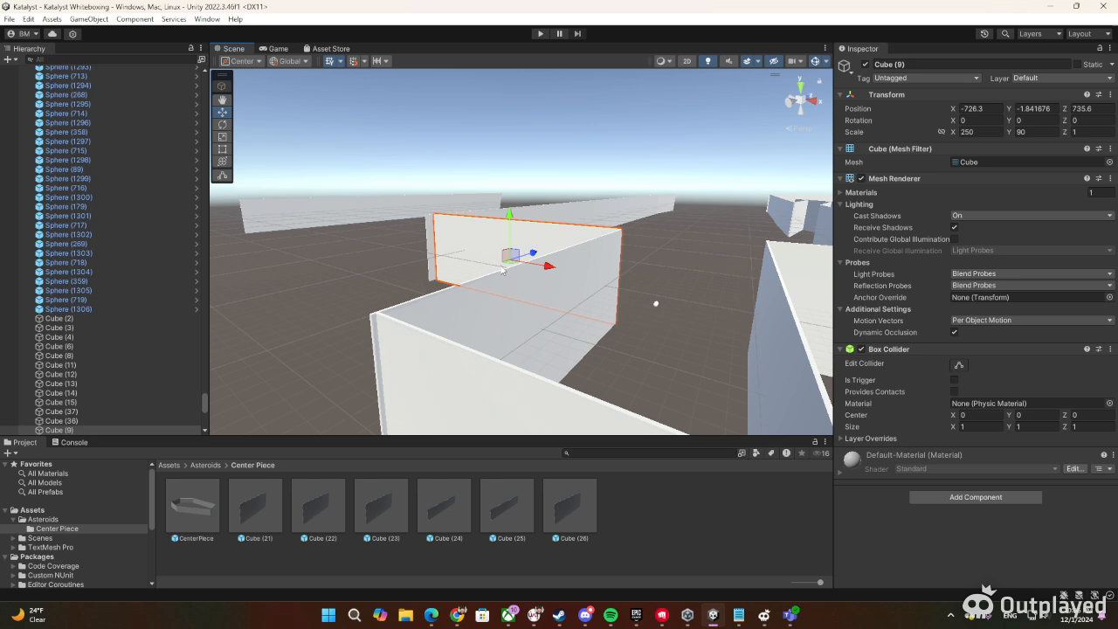
pyautogui.moveTo(352, 237); pyautogui.dragTo(486, 281, button='right')
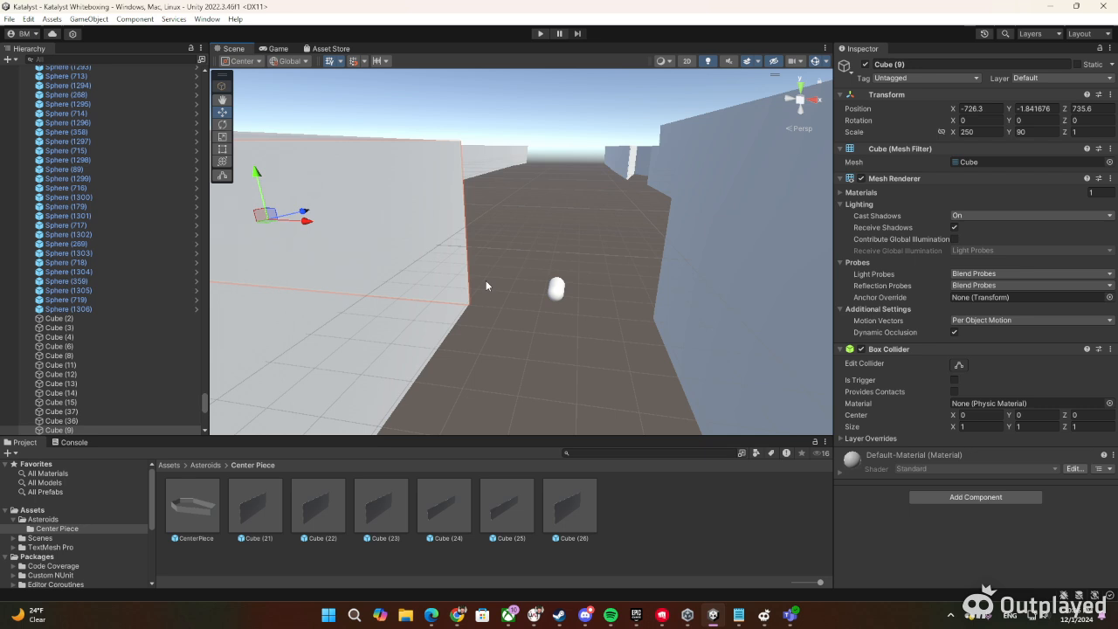
pyautogui.click(557, 291)
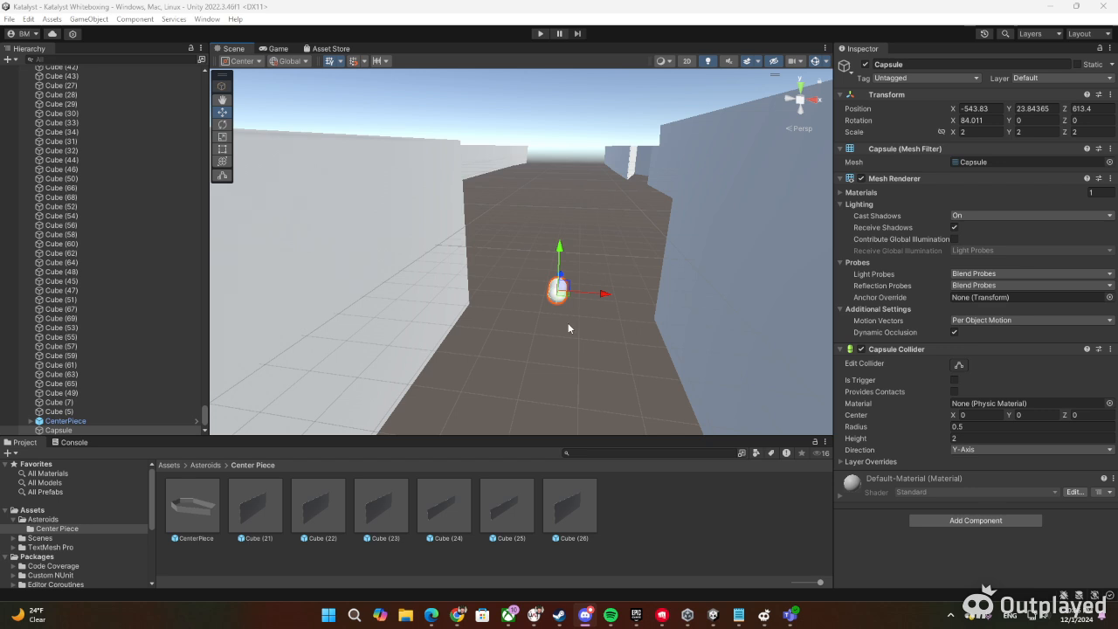
pyautogui.moveTo(504, 252); pyautogui.dragTo(525, 258, button='right')
pyautogui.press('w')
pyautogui.press('d')
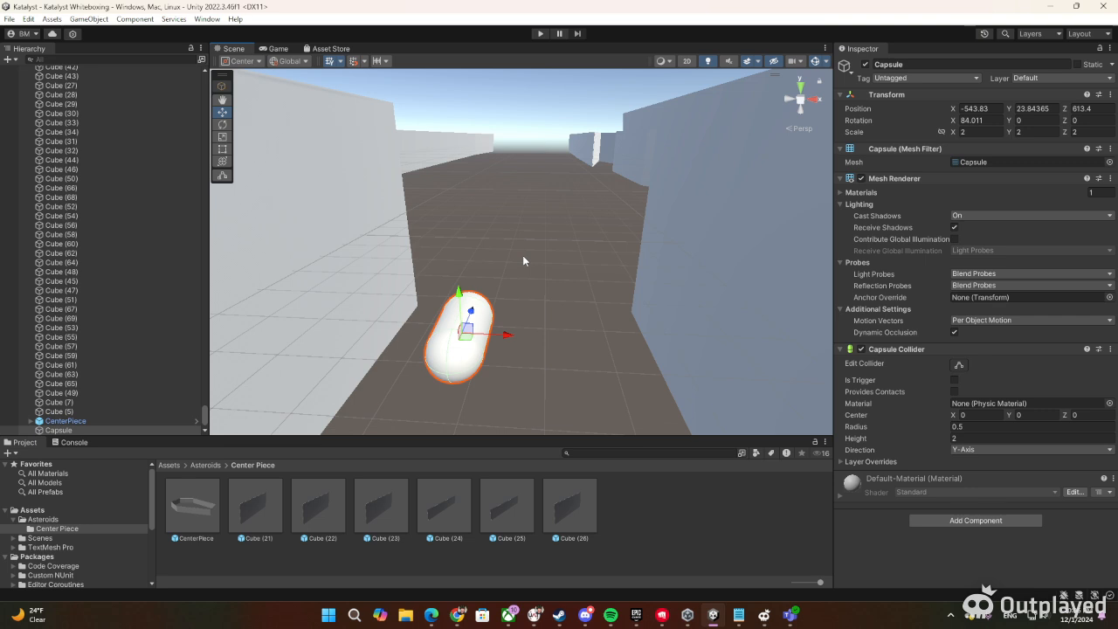
pyautogui.moveTo(523, 255); pyautogui.dragTo(556, 255, button='right')
pyautogui.press('w')
# Deselect the capsule and examine the opening from the starting corridor into the wide area beyond
pyautogui.moveTo(362, 138); pyautogui.dragTo(723, 304)
pyautogui.click(534, 264)
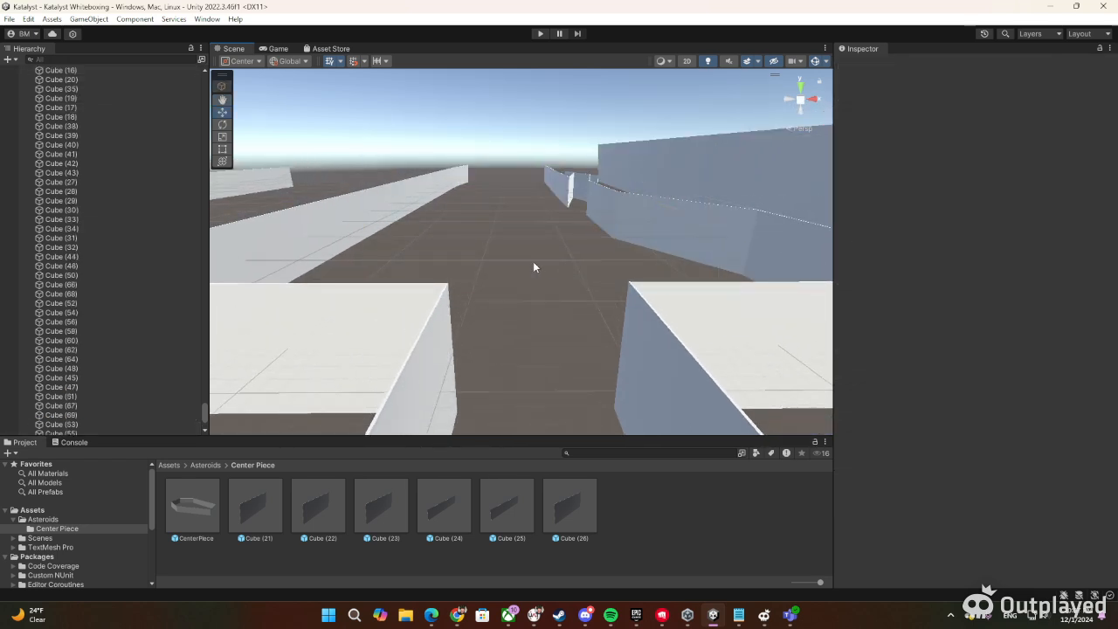
pyautogui.moveTo(555, 258)
pyautogui.mouseDown(button='right')
pyautogui.moveTo(534, 232)
pyautogui.moveTo(446, 242)
pyautogui.moveTo(552, 252)
pyautogui.mouseUp(button='right')
pyautogui.press('d')
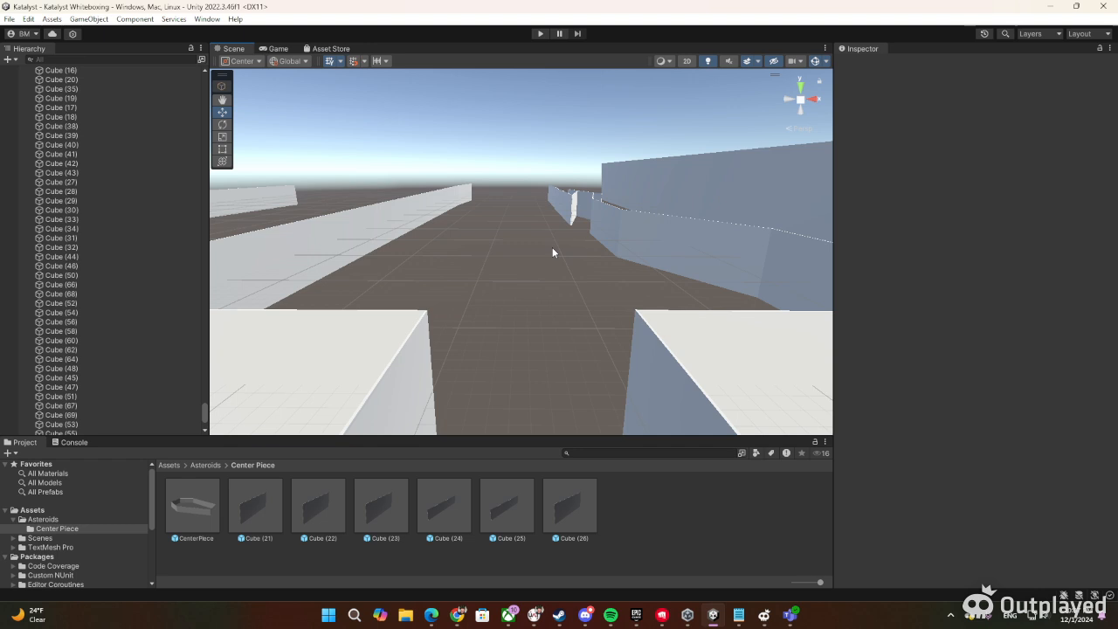
pyautogui.moveTo(586, 263); pyautogui.dragTo(577, 237, button='right')
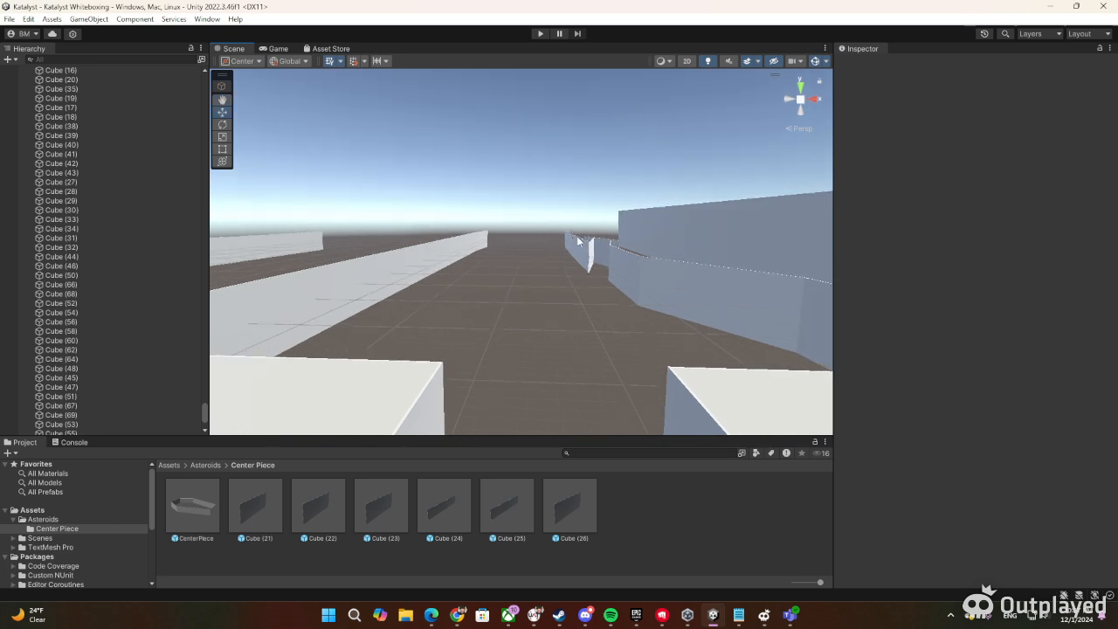
pyautogui.moveTo(580, 285); pyautogui.dragTo(566, 315, button='right')
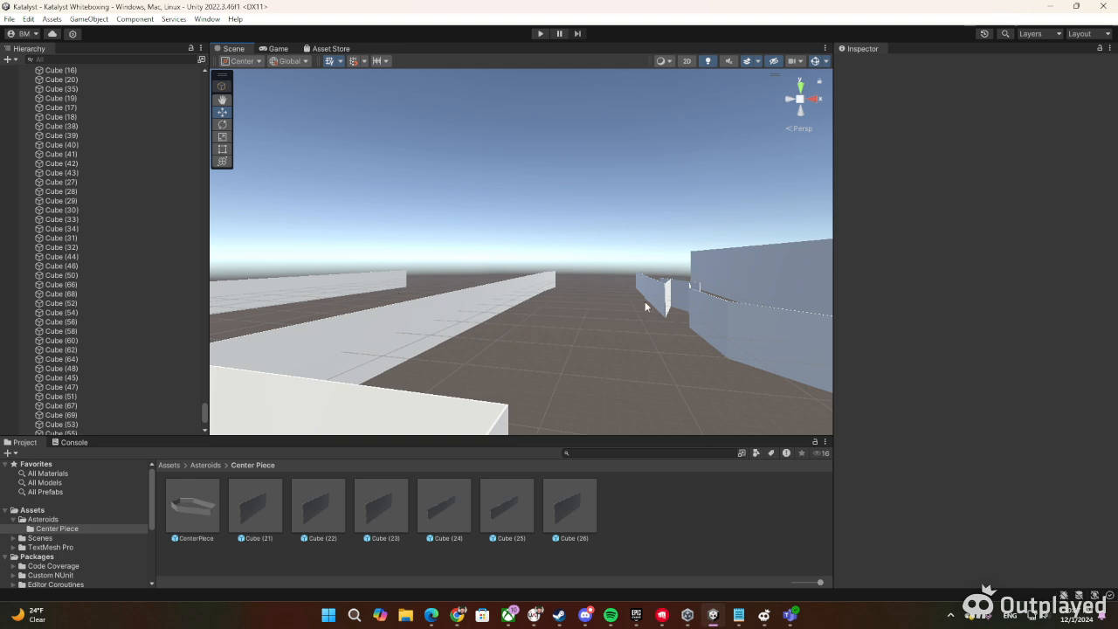
pyautogui.moveTo(525, 300); pyautogui.dragTo(578, 333, button='right')
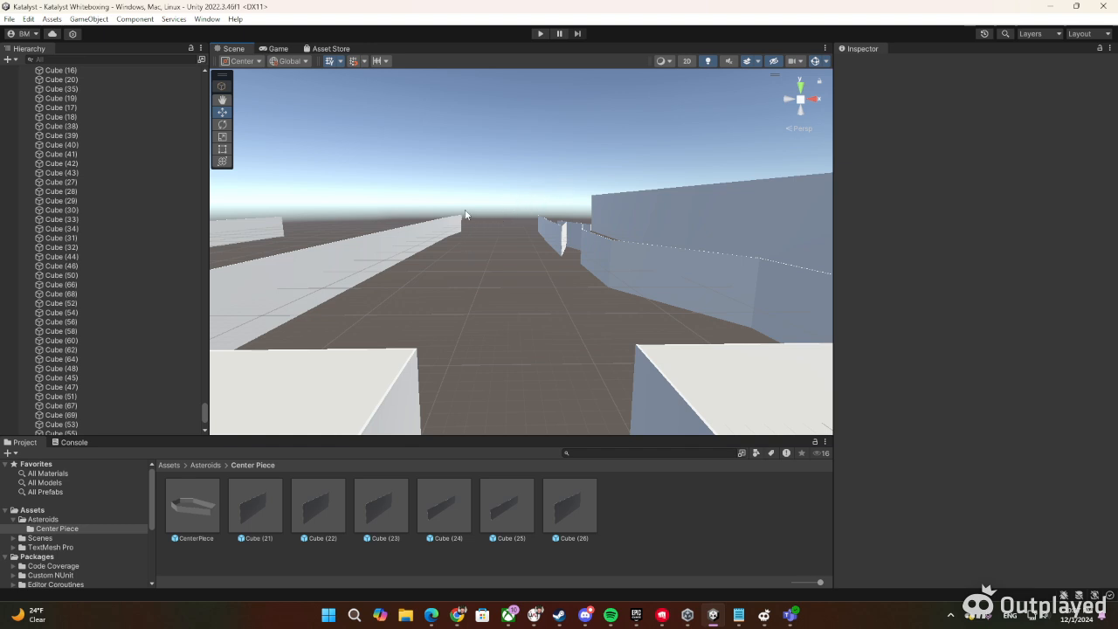
pyautogui.moveTo(463, 223); pyautogui.dragTo(467, 290, button='right')
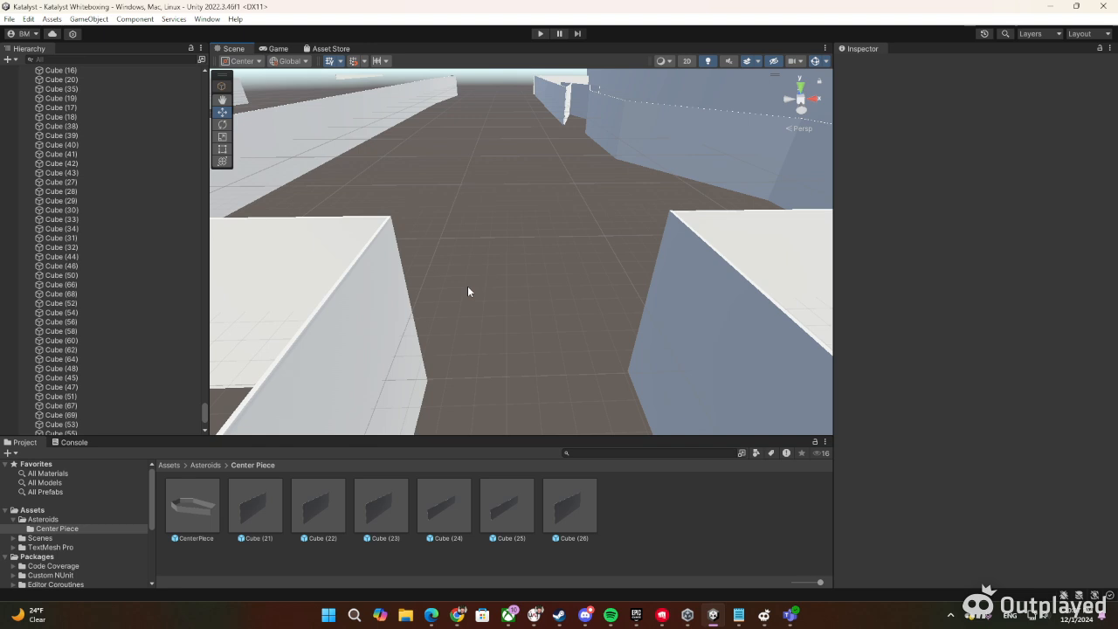
# Examine the starting area's layout from above and the route along the angled side walls and their gaps
pyautogui.press('w')
pyautogui.moveTo(512, 263); pyautogui.dragTo(524, 410, button='right')
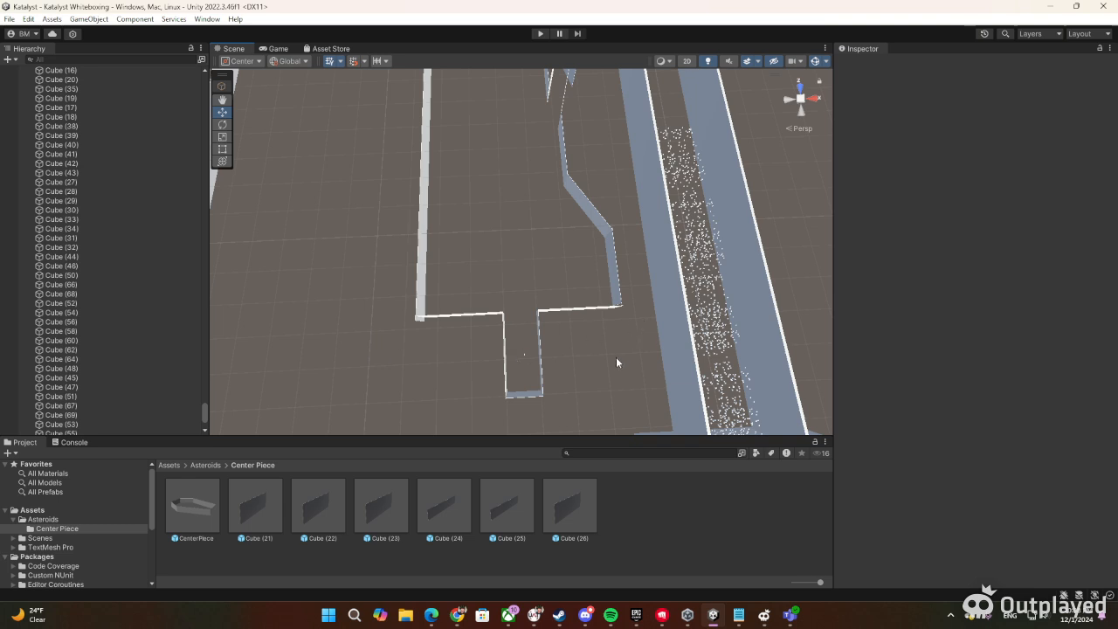
pyautogui.moveTo(616, 356); pyautogui.dragTo(595, 278, button='right')
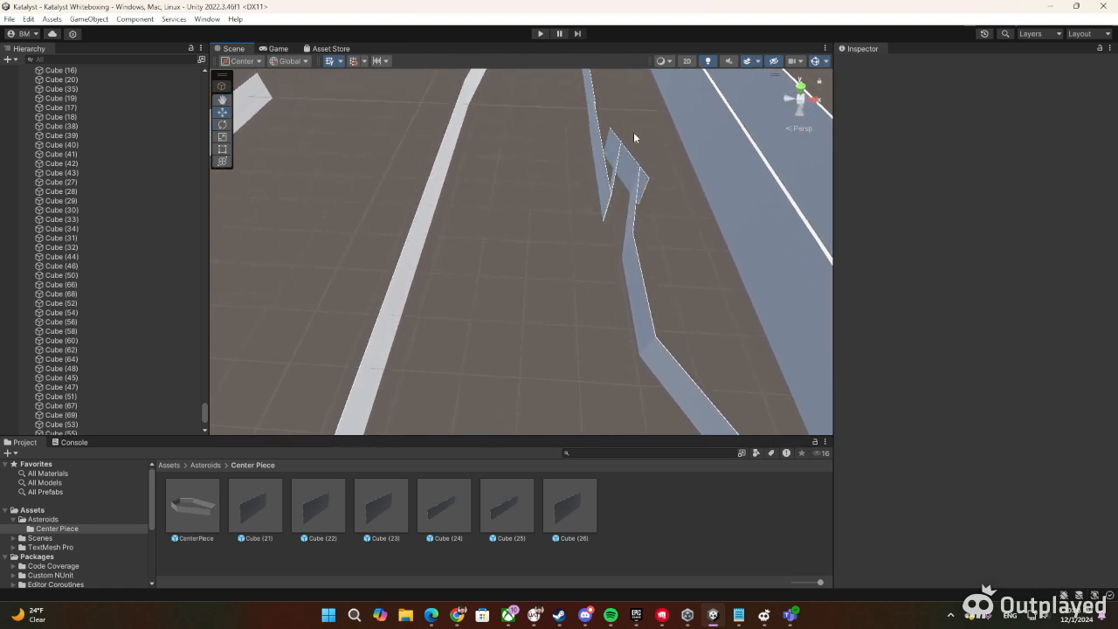
pyautogui.moveTo(613, 210); pyautogui.dragTo(594, 279, button='right')
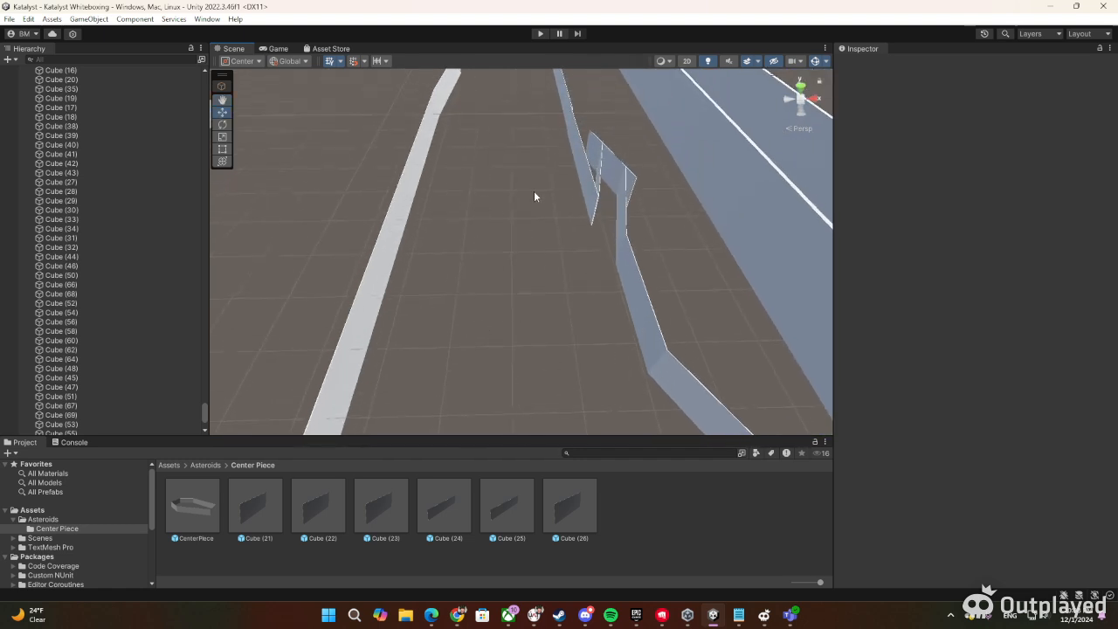
pyautogui.moveTo(529, 328); pyautogui.dragTo(562, 193, button='right')
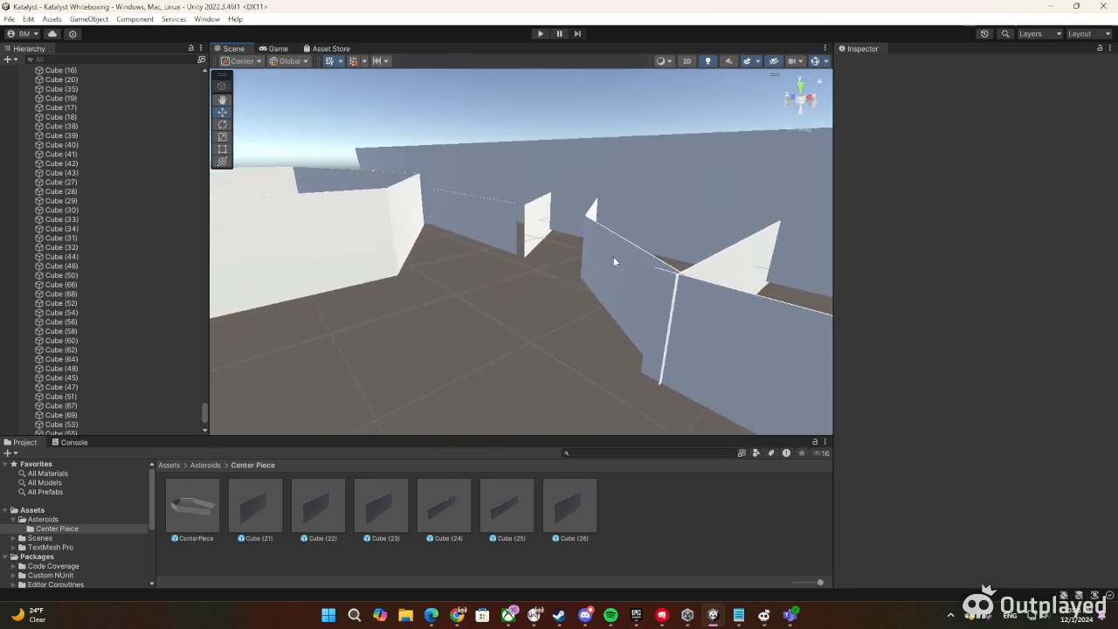
pyautogui.moveTo(614, 261); pyautogui.dragTo(521, 307, button='right')
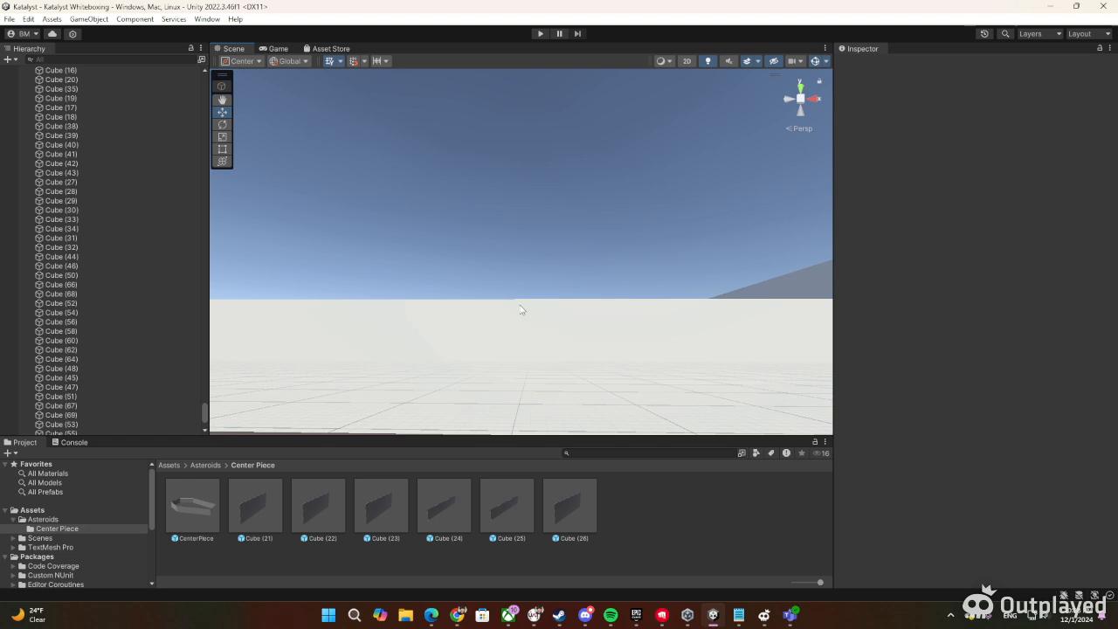
pyautogui.moveTo(521, 309); pyautogui.dragTo(554, 277, button='right')
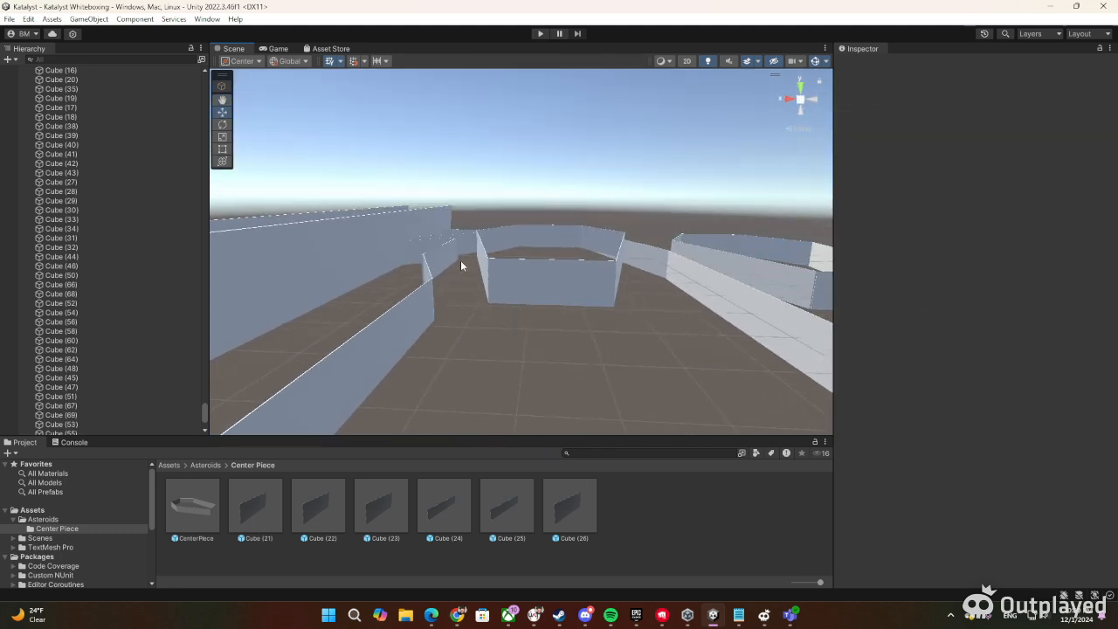
pyautogui.moveTo(477, 242); pyautogui.dragTo(484, 313, button='right')
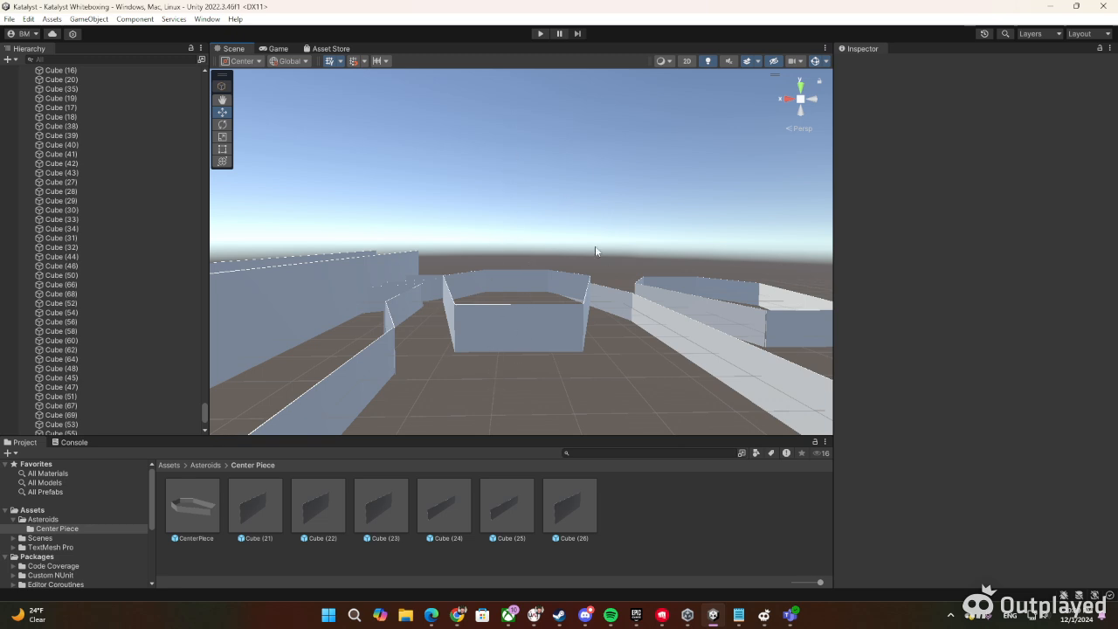
# Examine the long parallel walls and the polygonal center pieces with their surrounding passages, dismissing the Discord notification
pyautogui.moveTo(686, 322); pyautogui.dragTo(107, 348, button='right')
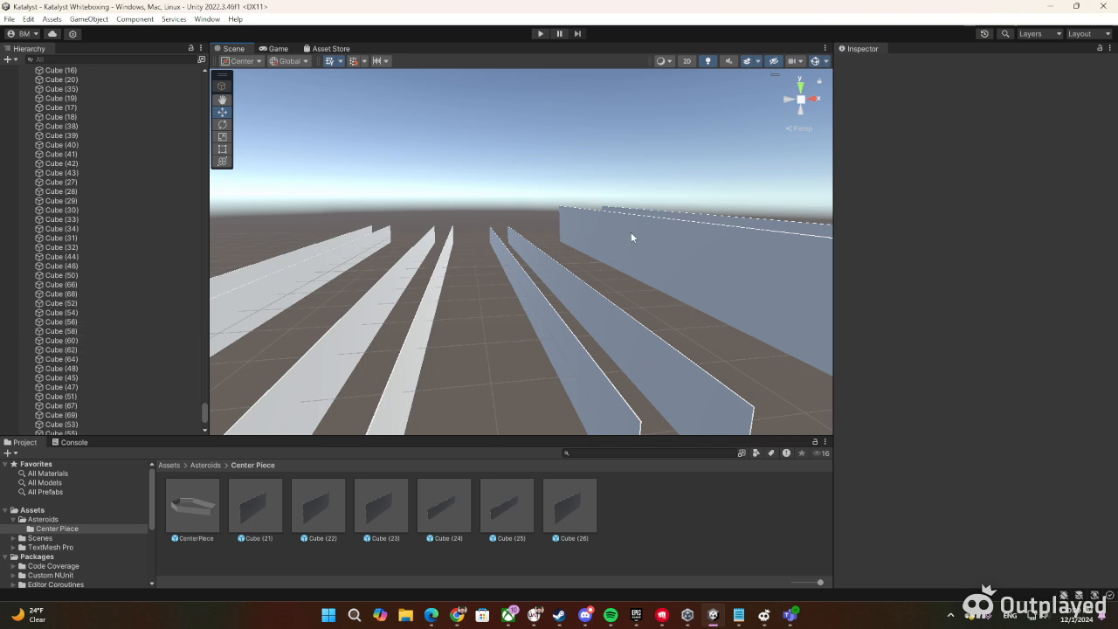
pyautogui.moveTo(631, 232); pyautogui.dragTo(387, 248, button='right')
pyautogui.moveTo(385, 242); pyautogui.dragTo(984, 202, button='right')
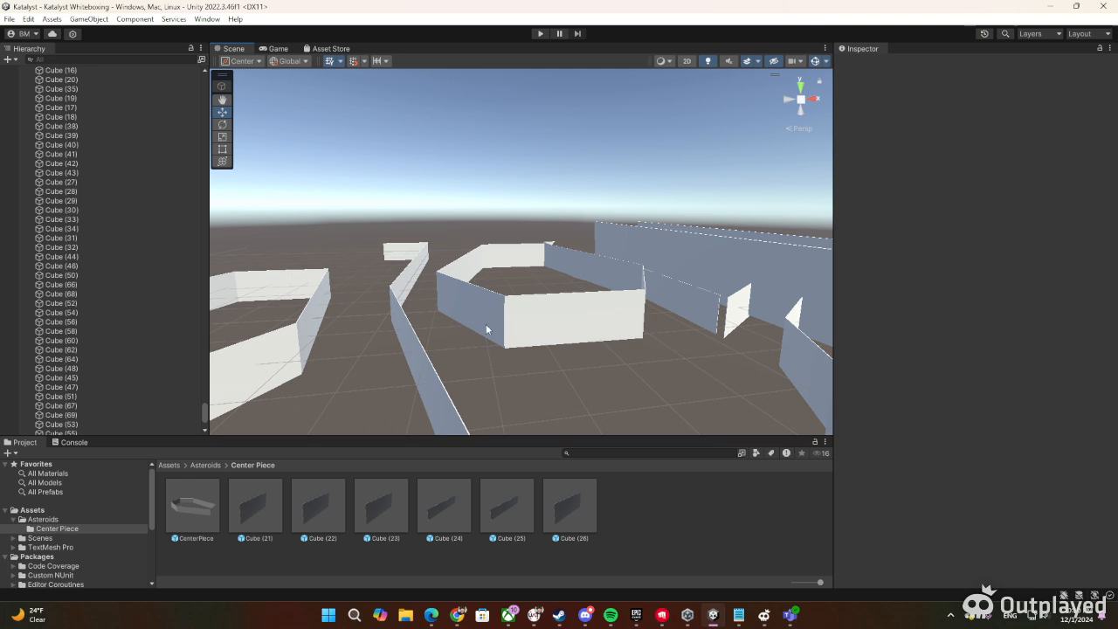
pyautogui.moveTo(464, 281); pyautogui.dragTo(426, 277, button='right')
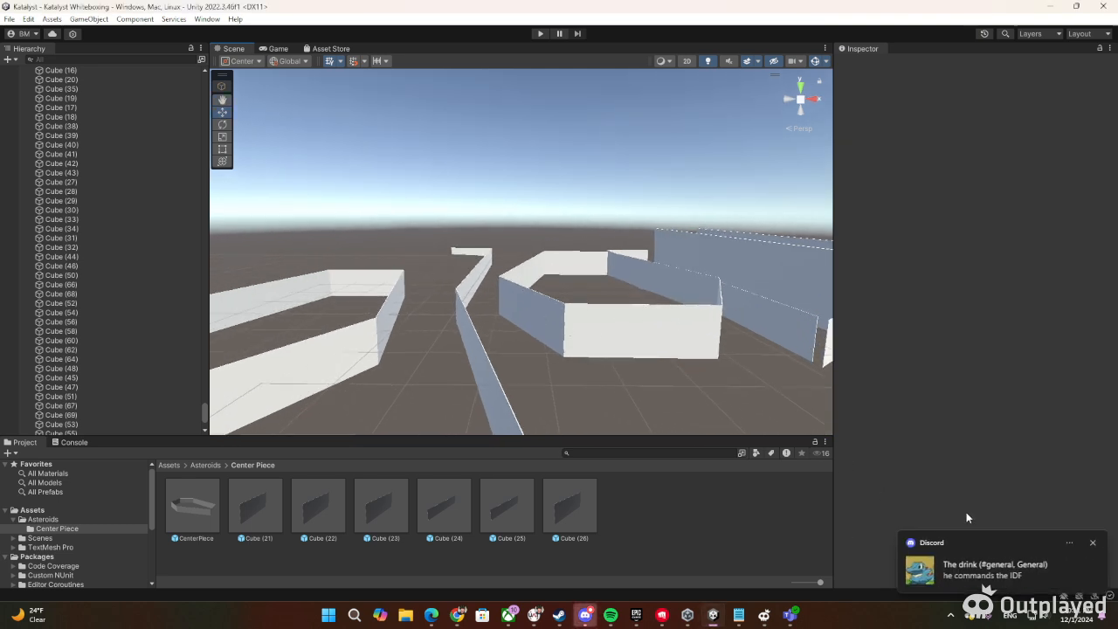
pyautogui.click(1096, 546)
pyautogui.moveTo(610, 415); pyautogui.dragTo(633, 416, button='right')
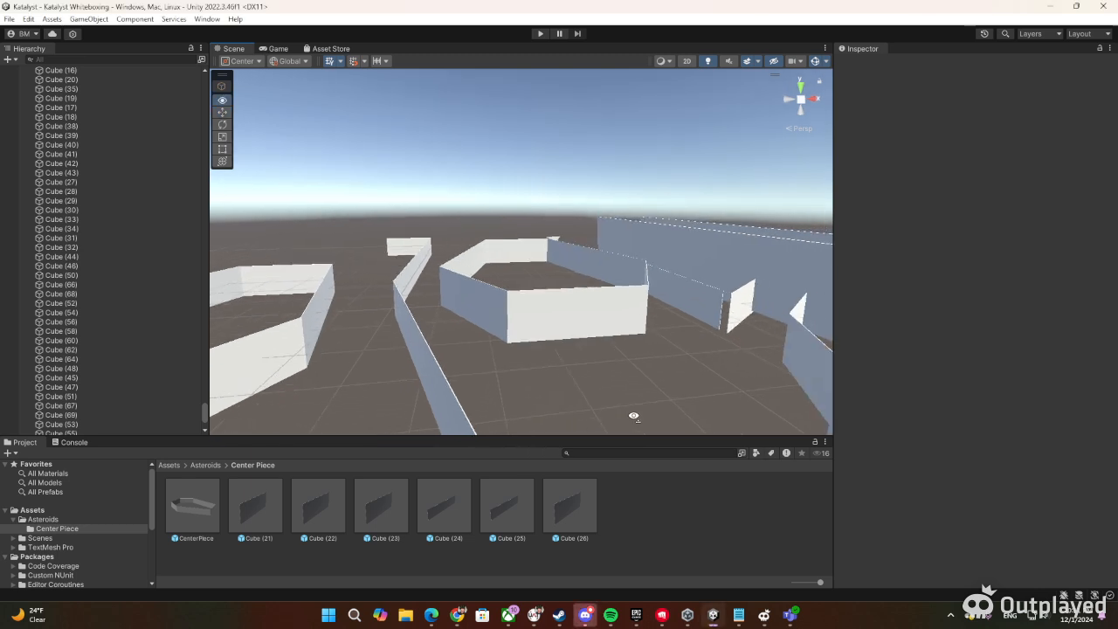
pyautogui.moveTo(633, 417); pyautogui.dragTo(1058, 384, button='right')
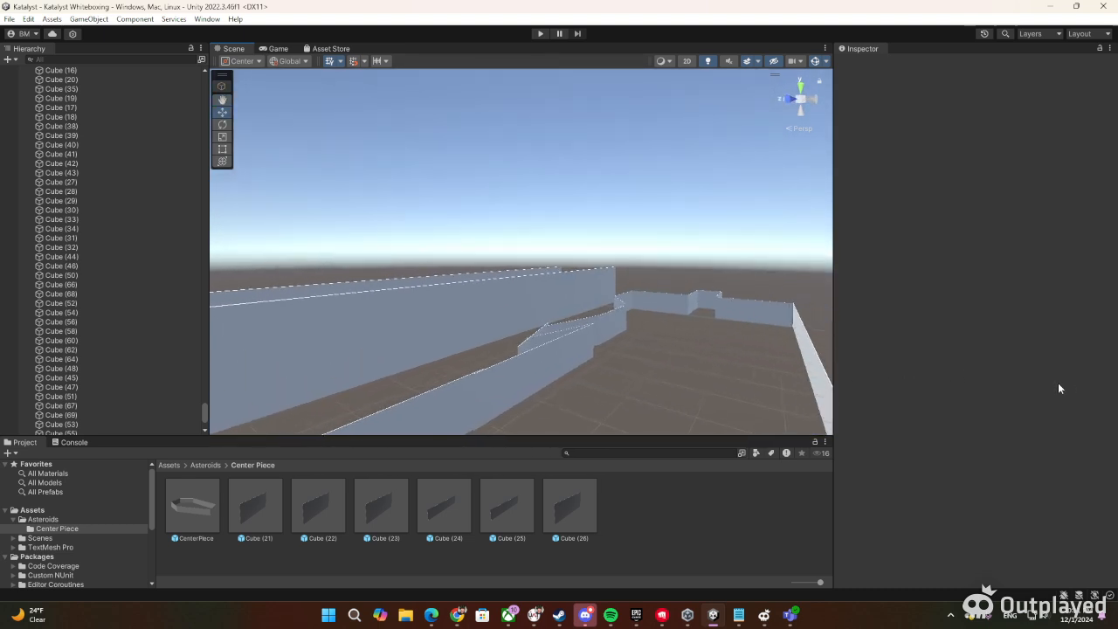